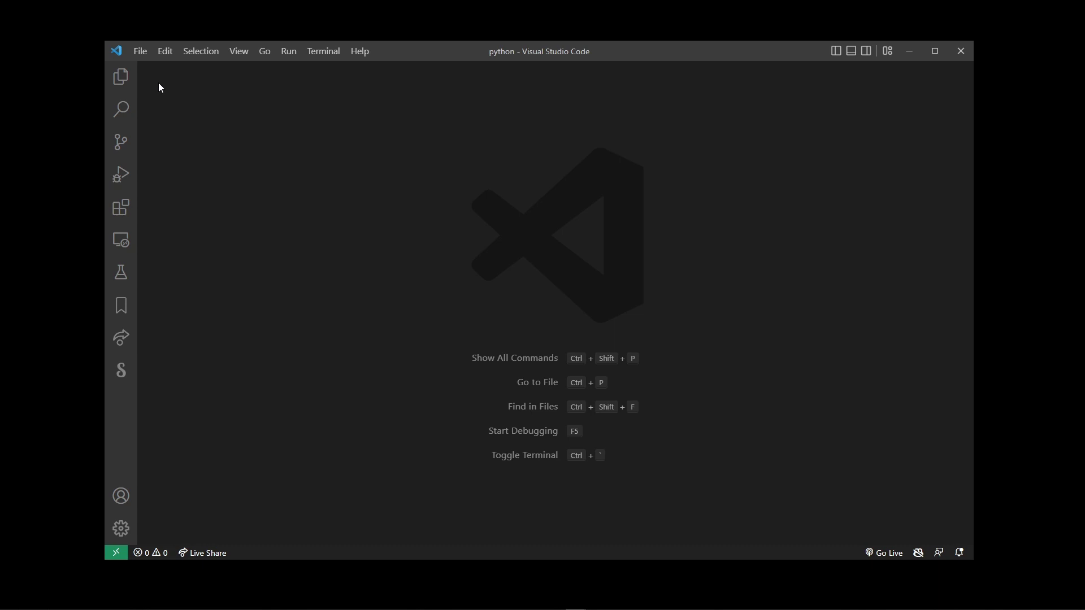
Reach the user settings.json file via File > Preferences > Settings and the Open Settings (JSON) icon.
left_click(141, 51)
mouse_move(169, 350)
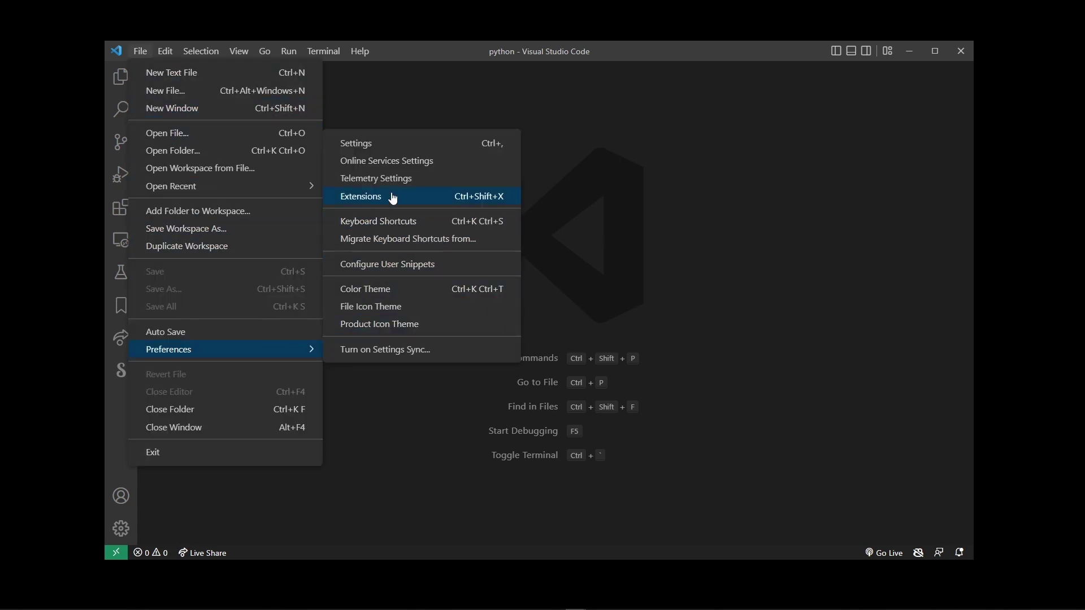
left_click(392, 139)
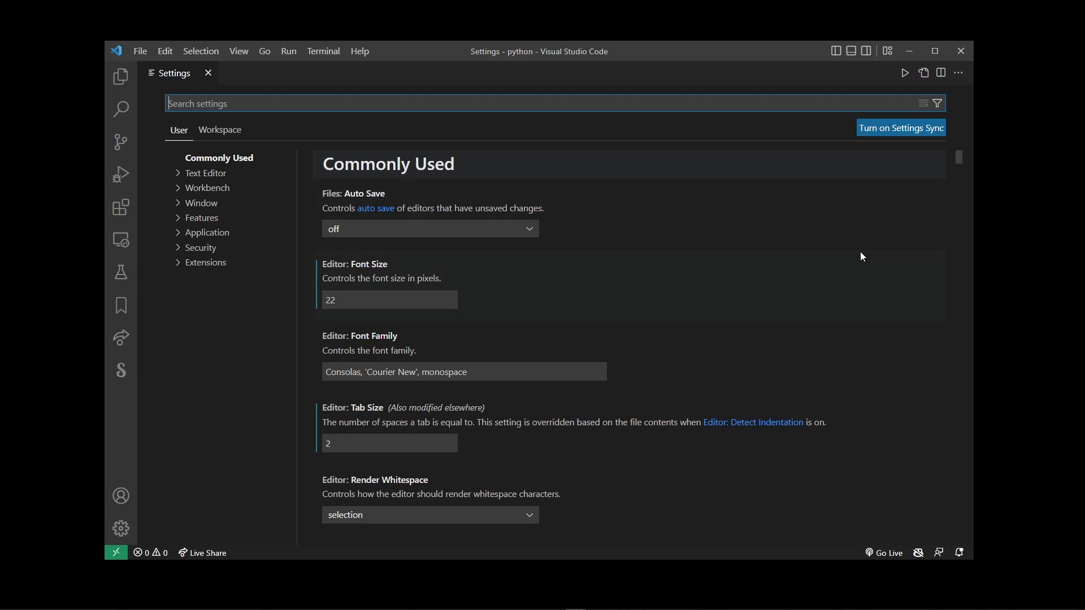
left_click(927, 78)
left_click(928, 78)
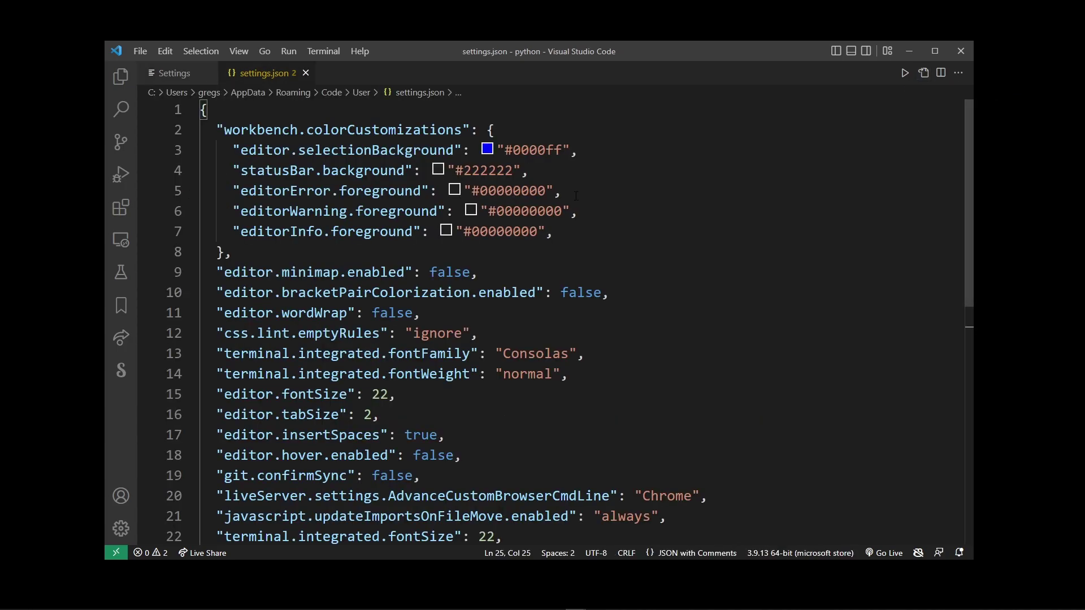
Insert "telemetry.telemetryLevel": "off" on a new line after line 8 using the suggestions.
left_click(348, 252)
key("Return")
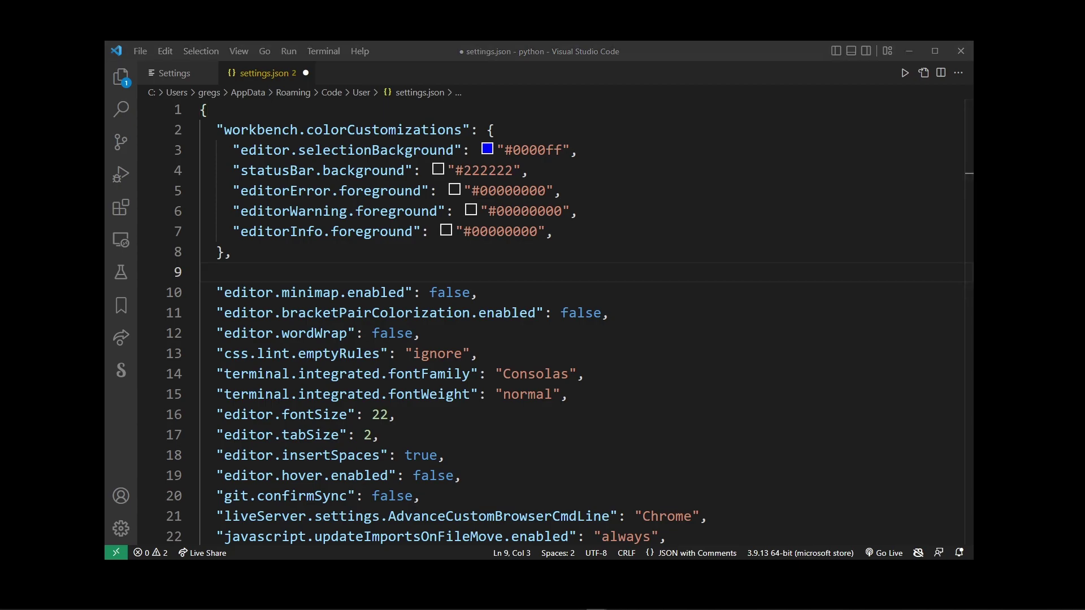
type("\"telemetry.t")
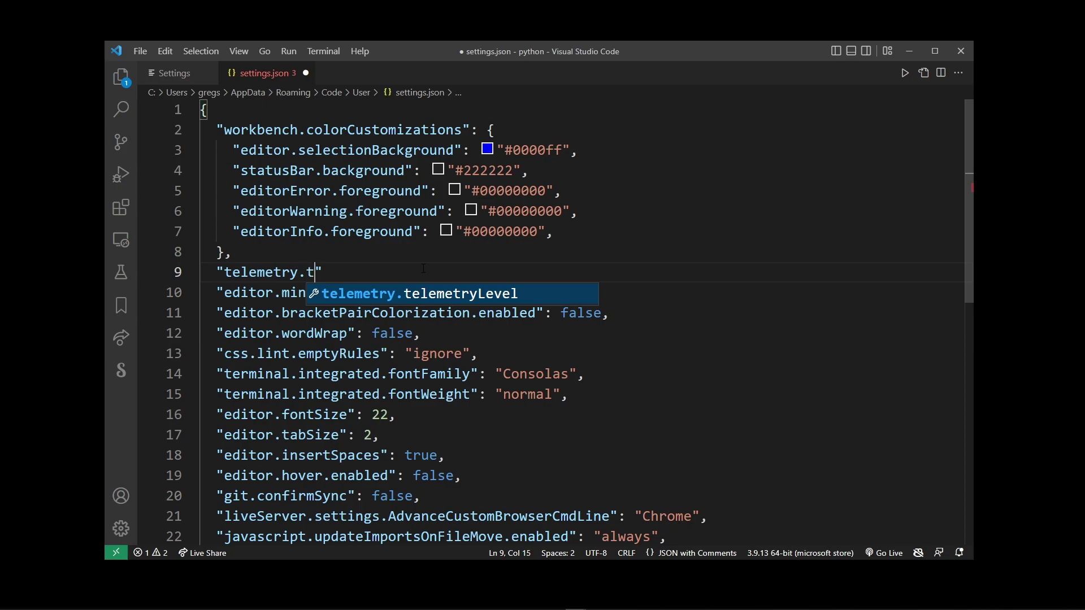
type("elemetryL")
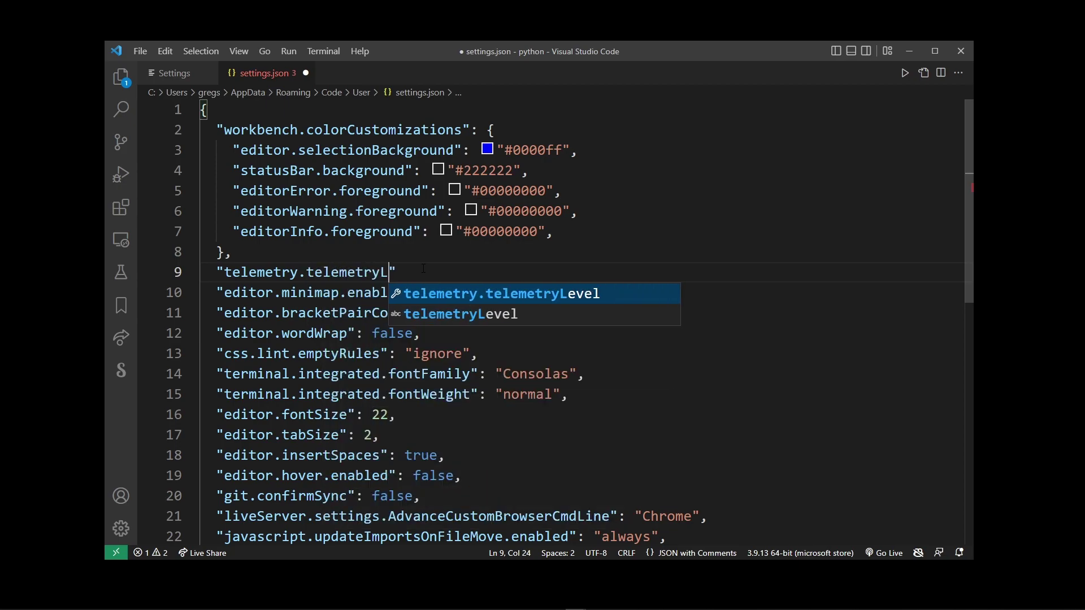
type("evel")
key("Return")
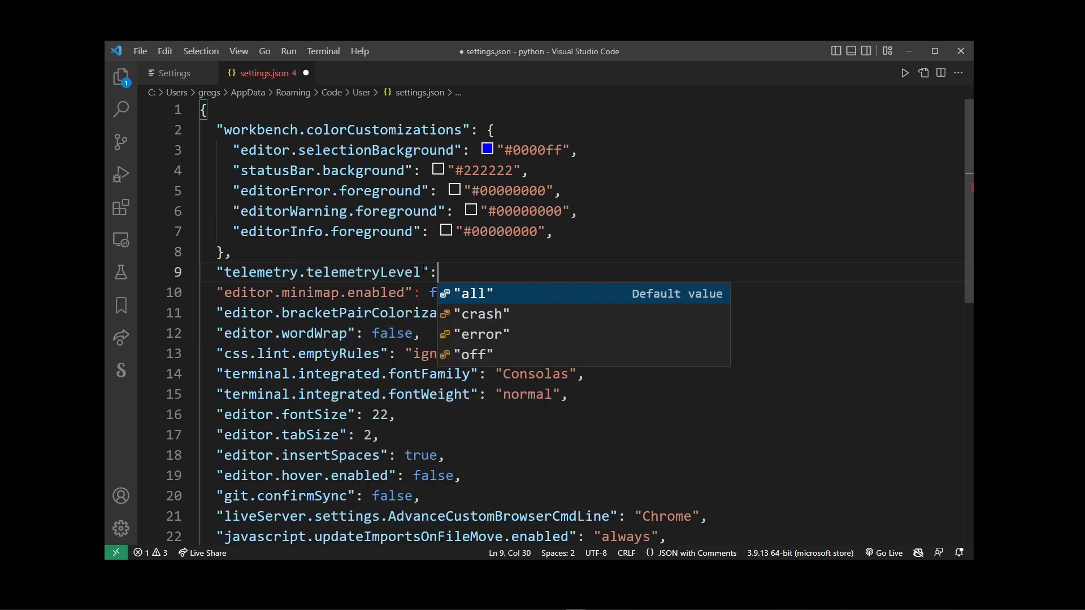
key("Escape")
key("ctrl+space")
key("Down")
key("Down")
key("Down")
key("Return")
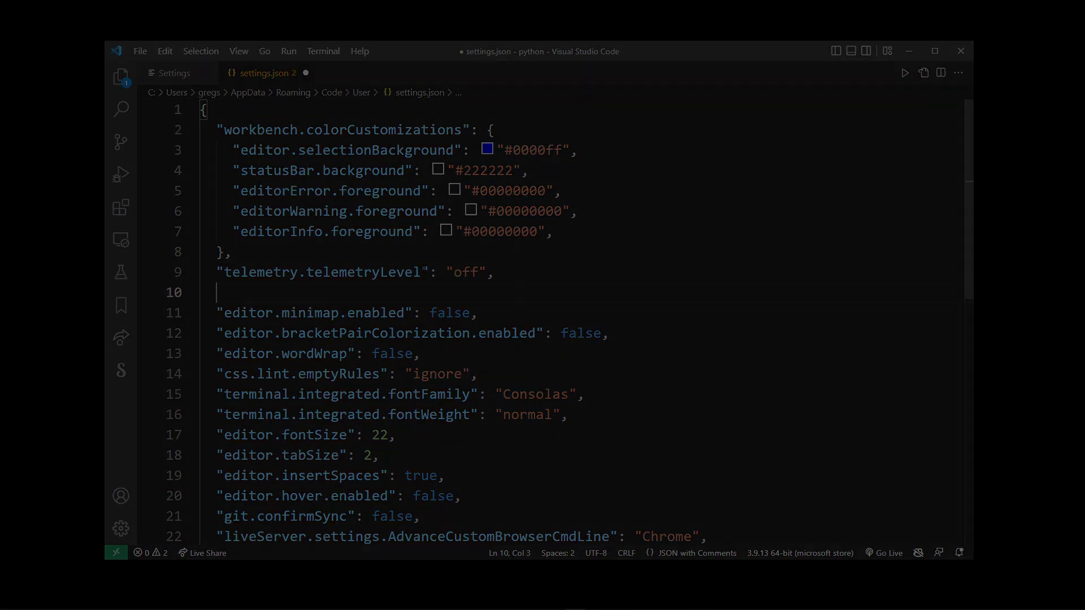
View File > Preferences > Telemetry Settings and confirm the Telemetry Level dropdown reads off.
left_click(141, 51)
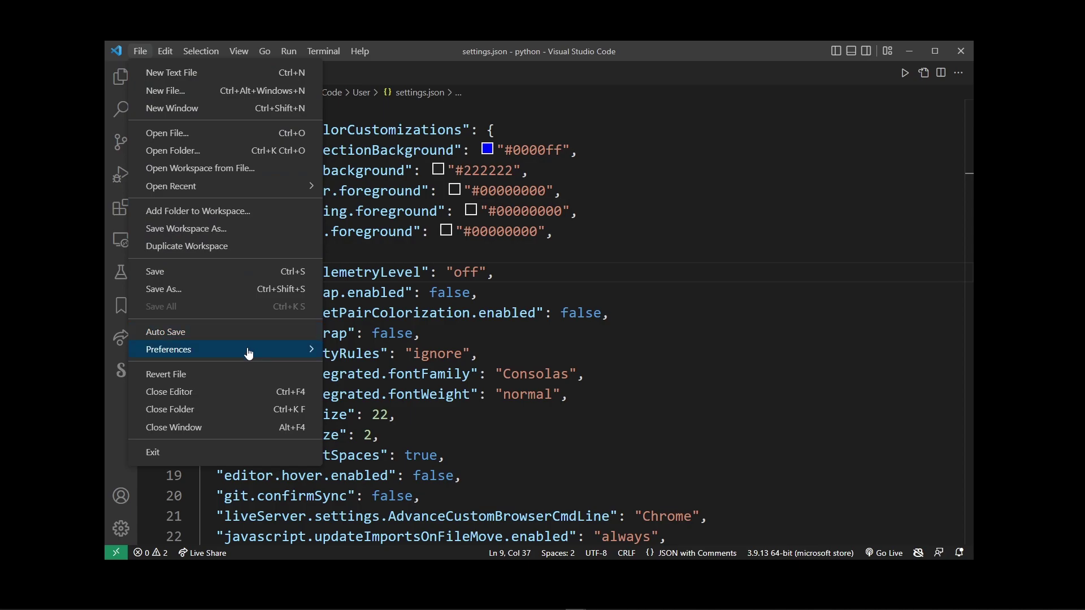
mouse_move(169, 349)
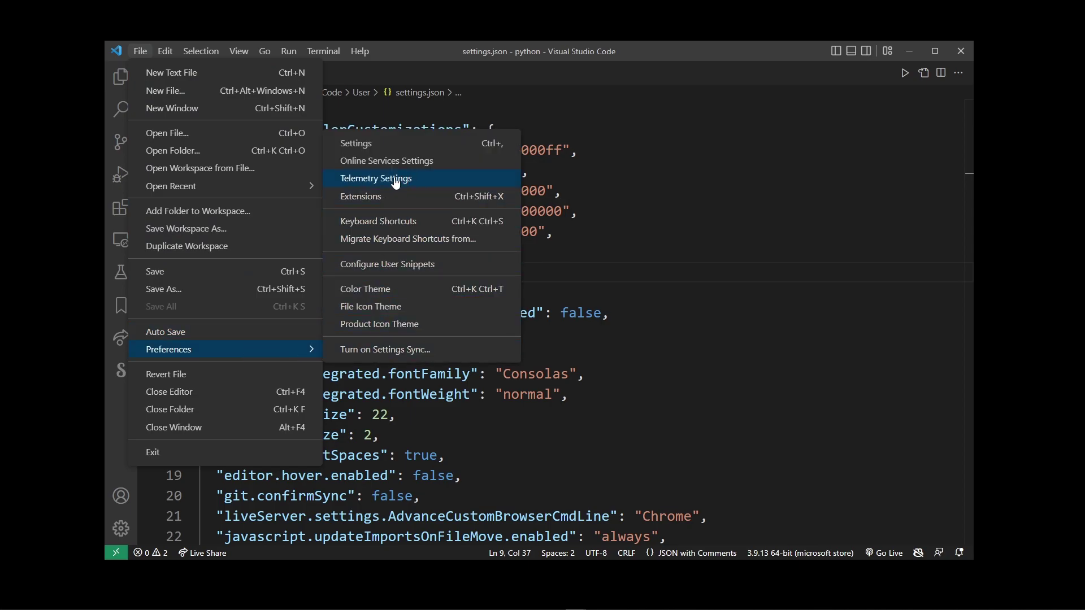
left_click(421, 180)
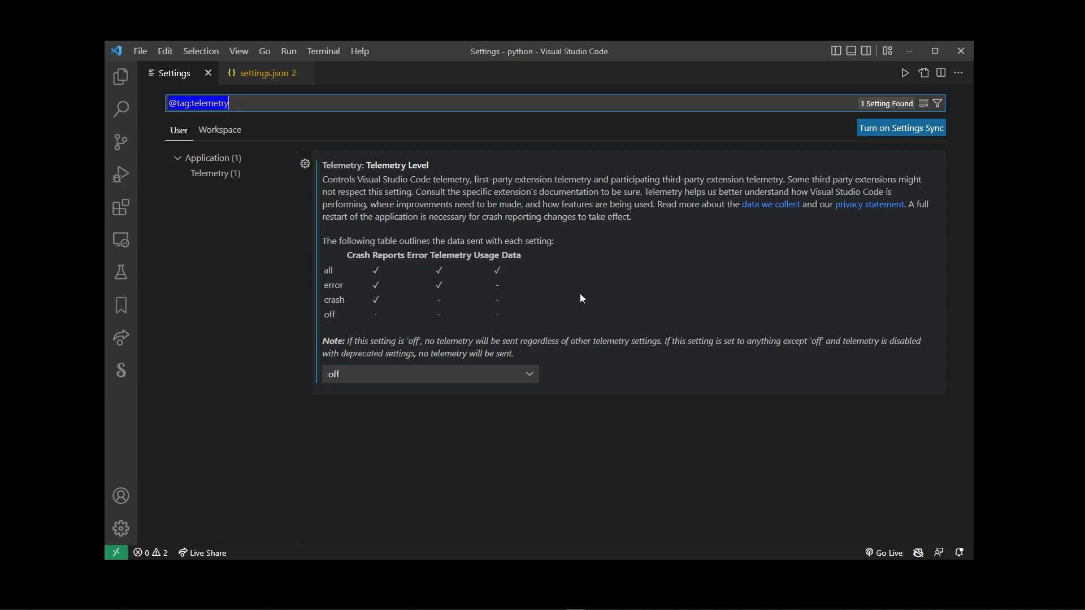
left_click(543, 326)
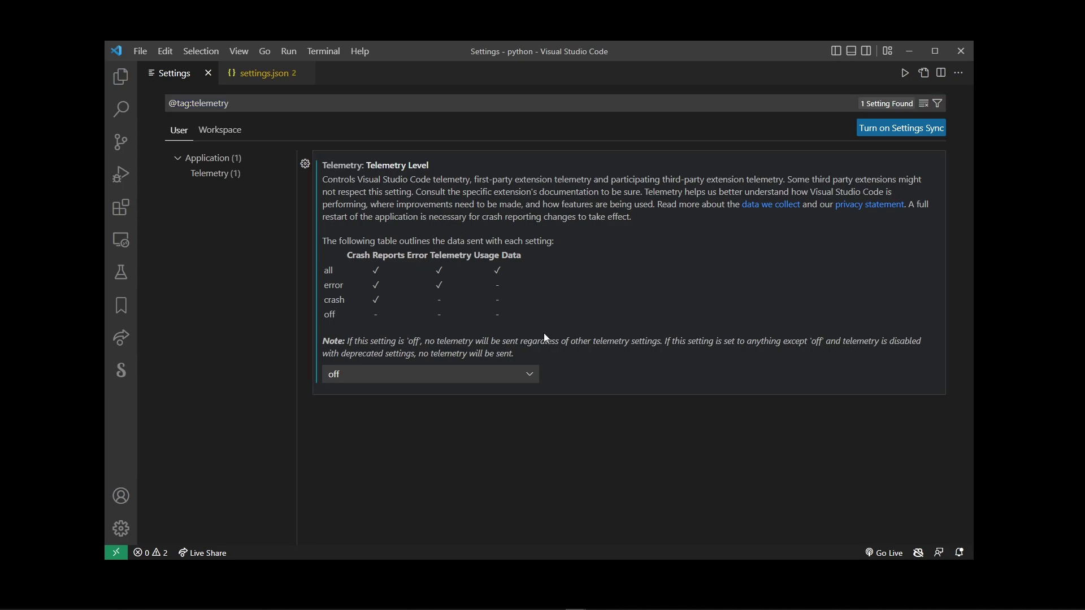
left_click(531, 378)
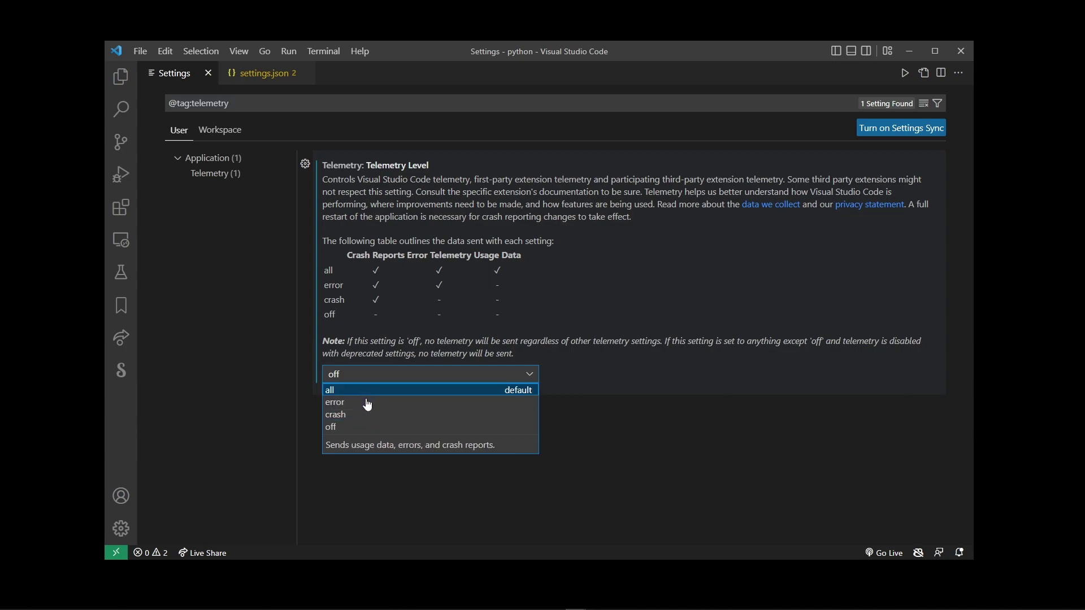
left_click(354, 426)
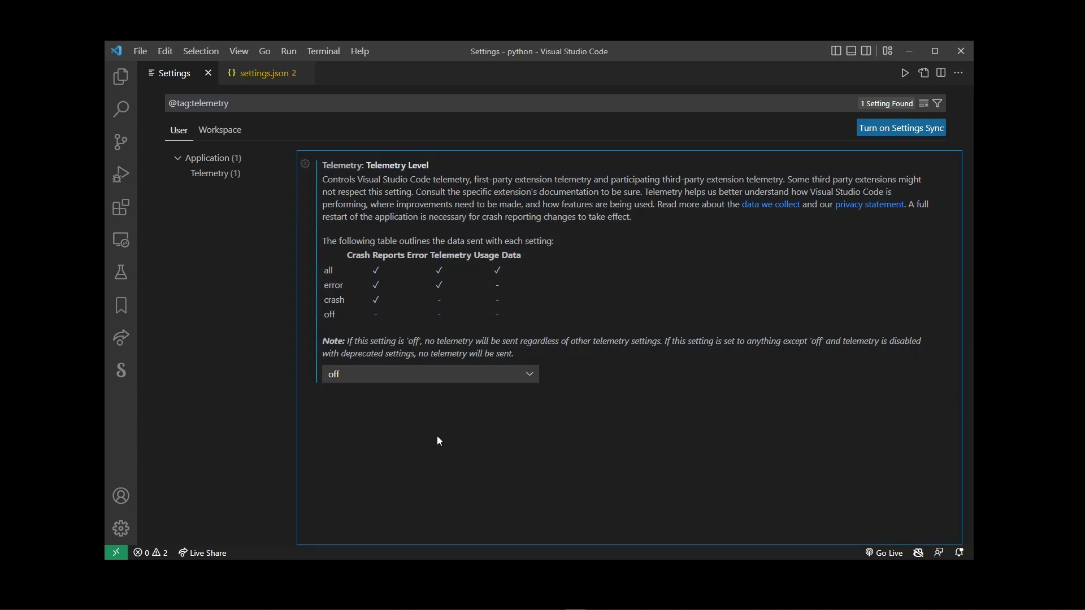